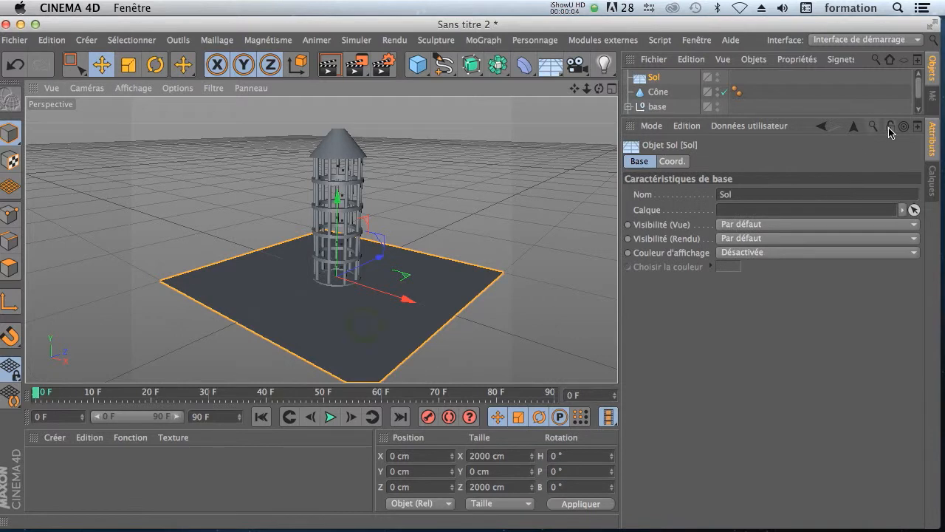
# - Open the Basic folder of the Materials presets in the Médiathèque, enlarging the browser area
pyautogui.moveTo(733, 23); pyautogui.dragTo(713, 23)
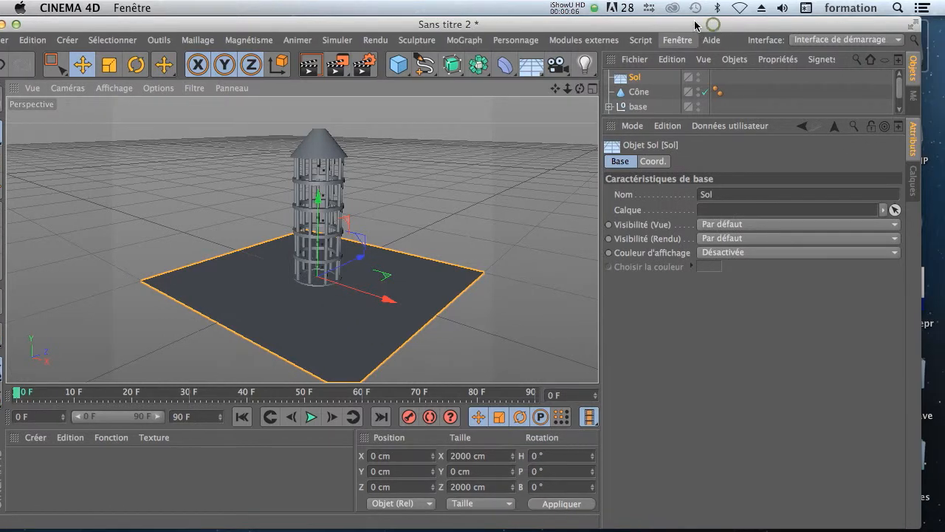
pyautogui.click(910, 121)
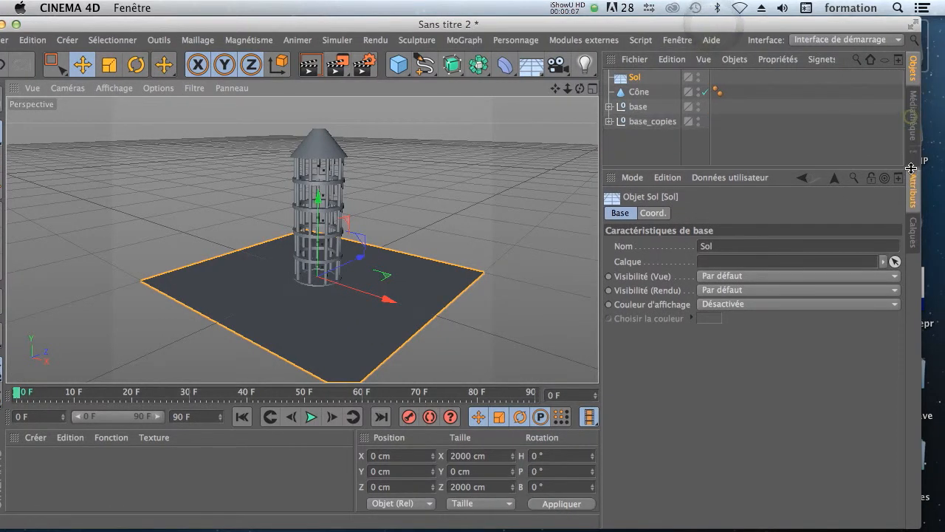
pyautogui.click(914, 122)
pyautogui.moveTo(701, 169); pyautogui.dragTo(665, 171)
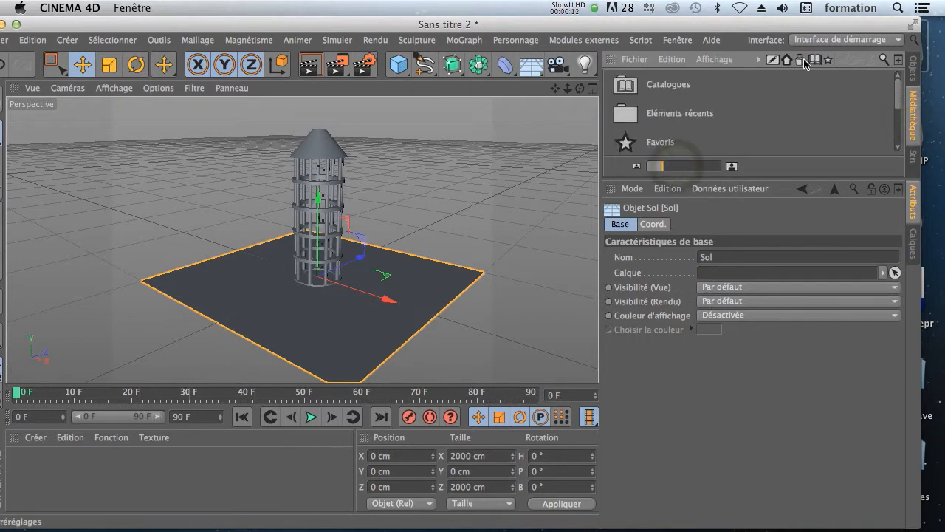
pyautogui.scroll(-3, 773, 137)
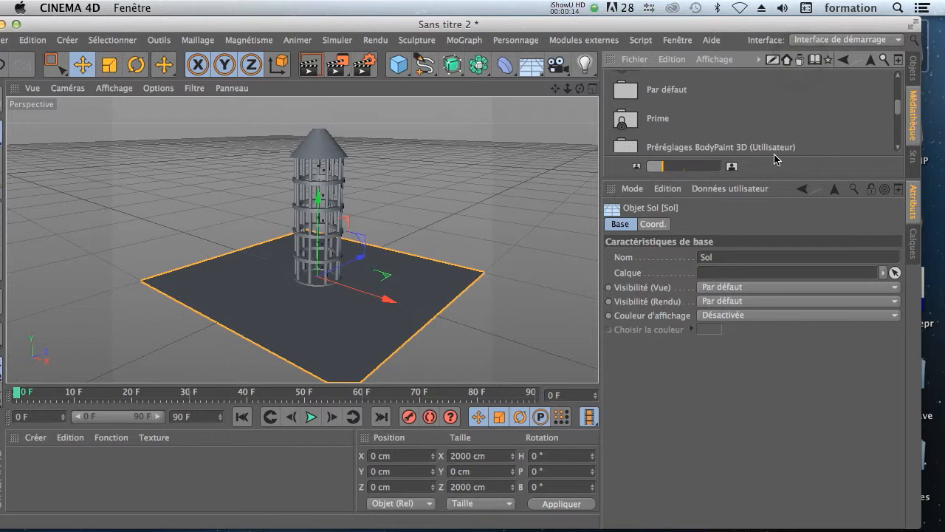
pyautogui.moveTo(774, 179); pyautogui.dragTo(794, 284)
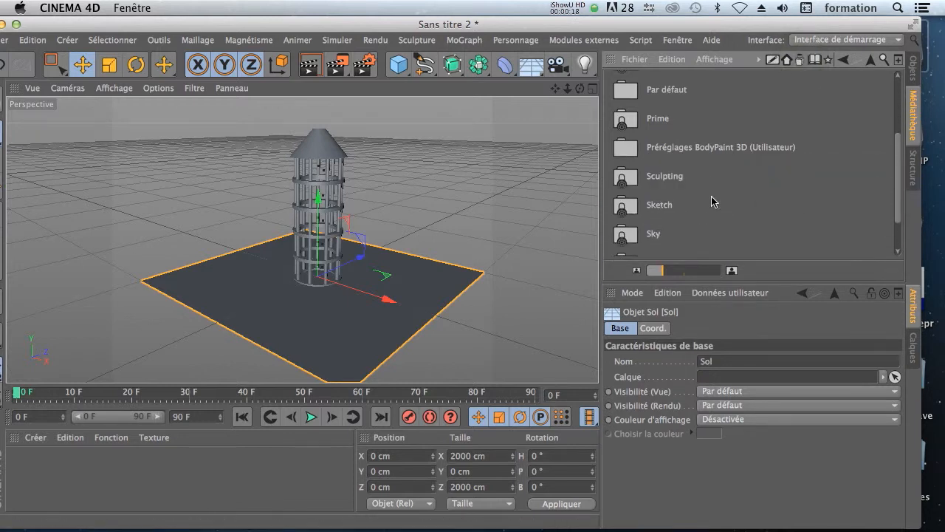
pyautogui.scroll(5, 646, 125)
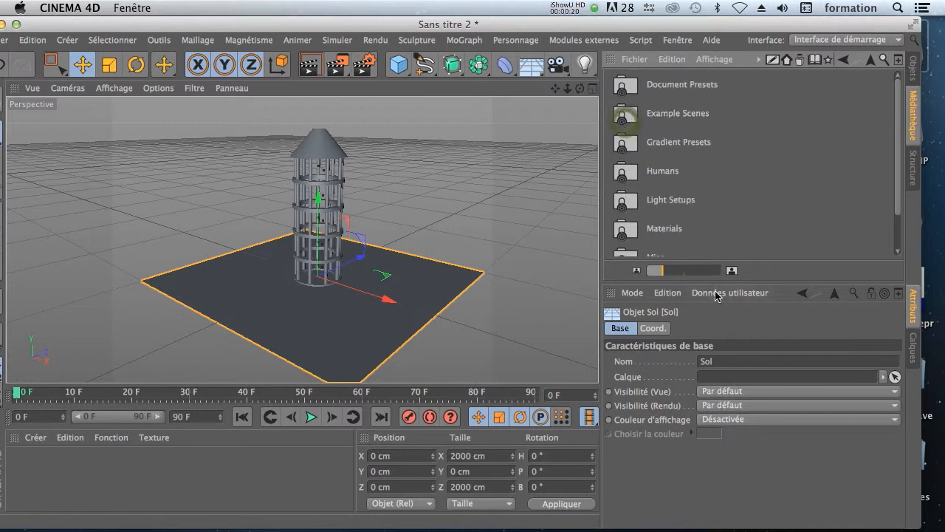
pyautogui.doubleClick(663, 231)
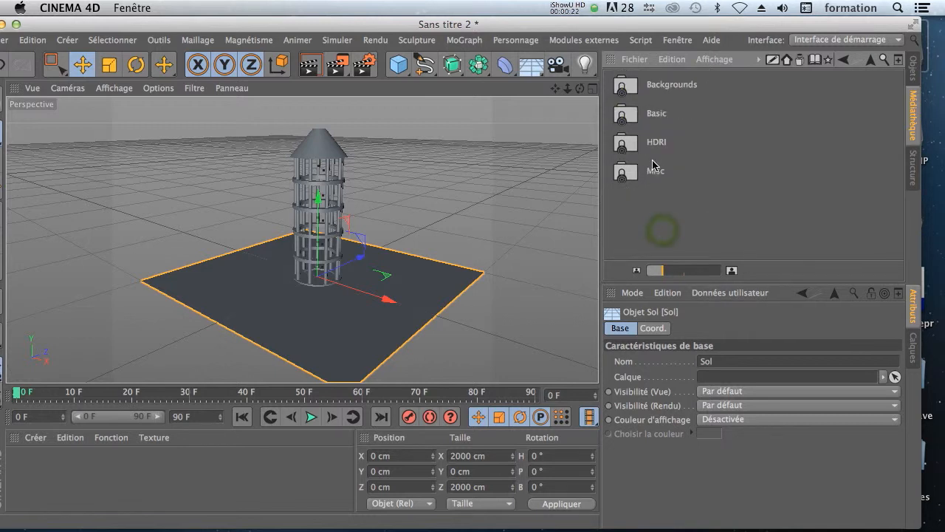
pyautogui.doubleClick(650, 113)
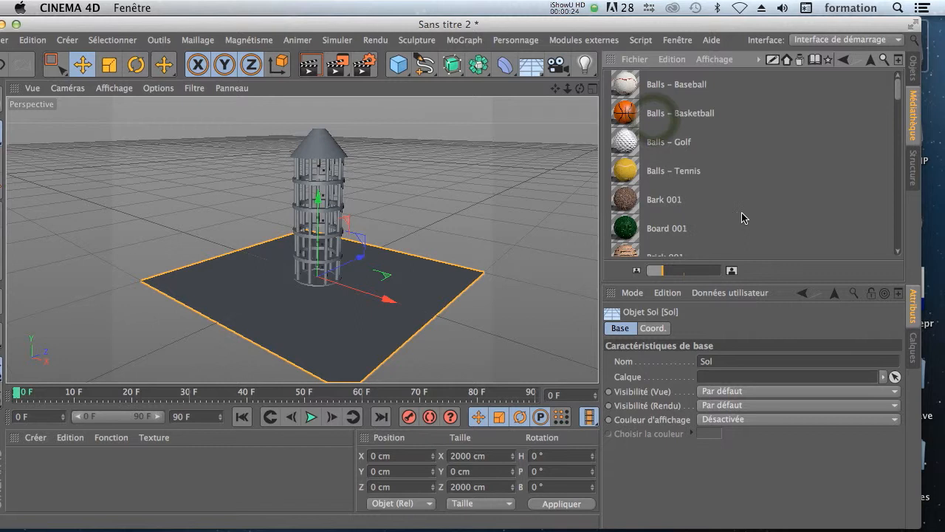
# - Add the Brick 002 and Brick 001 preset materials from the Basic folder to the scene's materials
pyautogui.scroll(-3, 741, 212)
pyautogui.moveTo(661, 215); pyautogui.dragTo(374, 410)
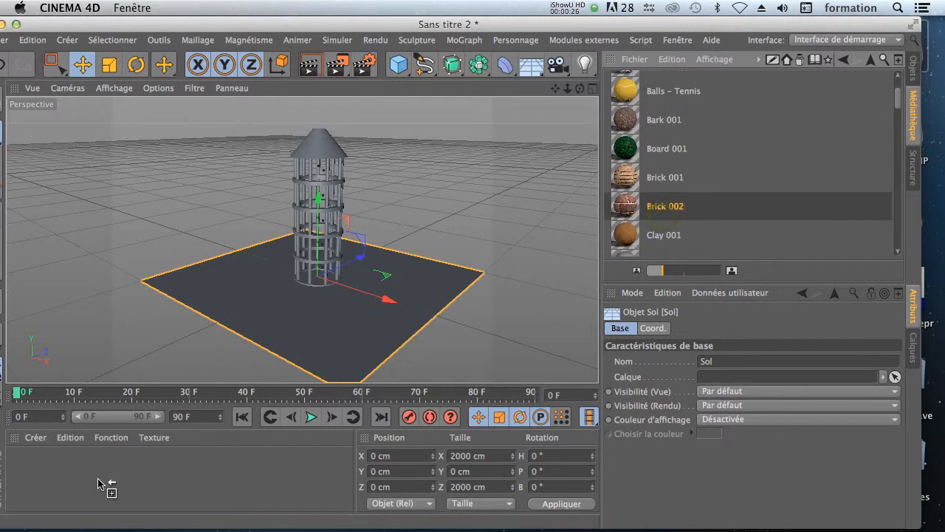
pyautogui.moveTo(98, 484); pyautogui.dragTo(98, 484)
pyautogui.moveTo(655, 181); pyautogui.dragTo(259, 483)
# - Browse the Basic material presets and add Metal 001 to the scene's materials
pyautogui.scroll(-1, 752, 224)
pyautogui.scroll(-15, 753, 225)
pyautogui.scroll(-15, 748, 227)
pyautogui.scroll(15, 747, 225)
pyautogui.scroll(2, 748, 234)
pyautogui.scroll(3, 747, 234)
pyautogui.scroll(4, 747, 233)
pyautogui.scroll(5, 747, 233)
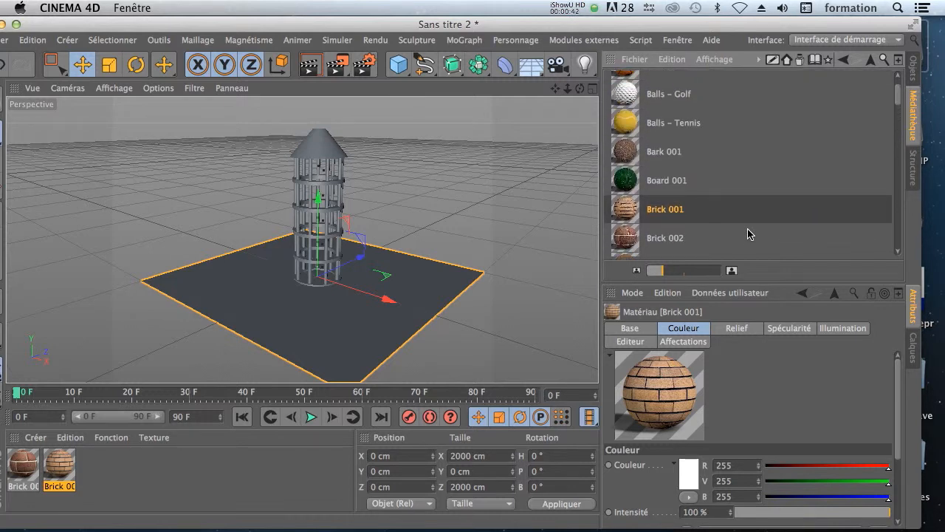
pyautogui.scroll(1, 748, 234)
pyautogui.scroll(-6, 748, 231)
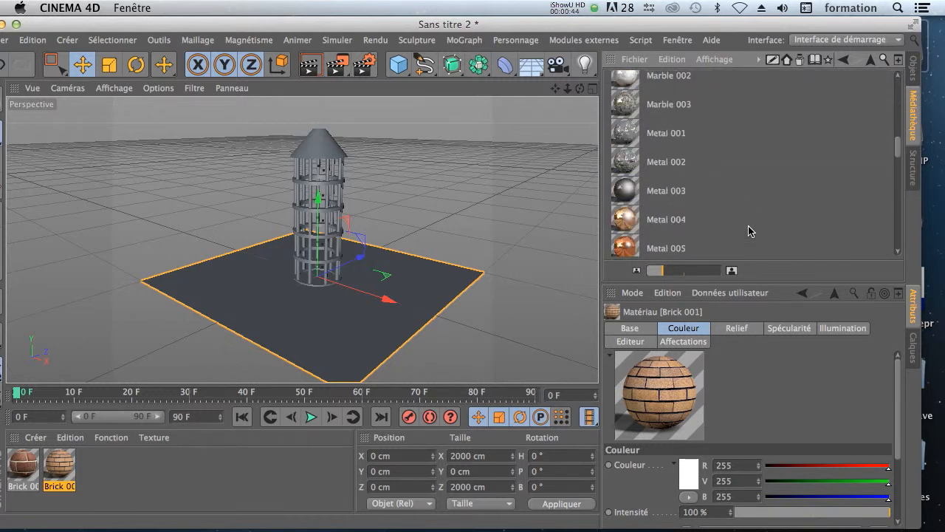
pyautogui.scroll(1, 748, 225)
pyautogui.moveTo(628, 140); pyautogui.dragTo(274, 454)
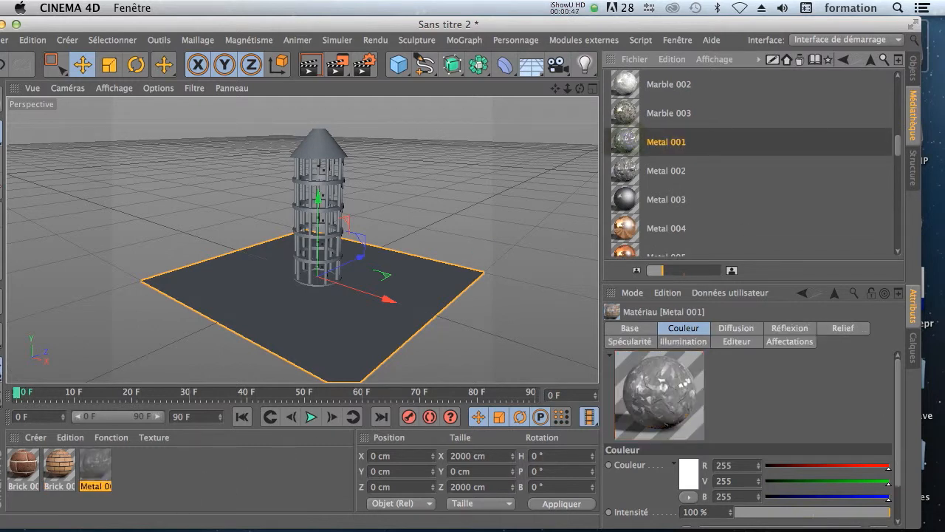
# - Return to the object list and lower the Sol floor to about -20.8 cm on Y in the Perspective view
pyautogui.click(914, 70)
pyautogui.click(593, 88)
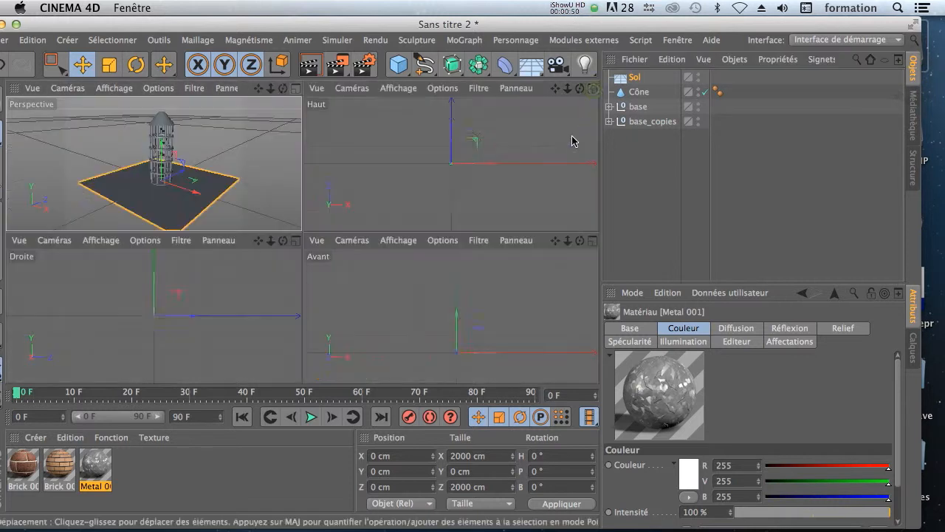
pyautogui.click(295, 91)
pyautogui.scroll(-3, 232, 290)
pyautogui.scroll(6, 268, 308)
pyautogui.moveTo(363, 172); pyautogui.dragTo(364, 178)
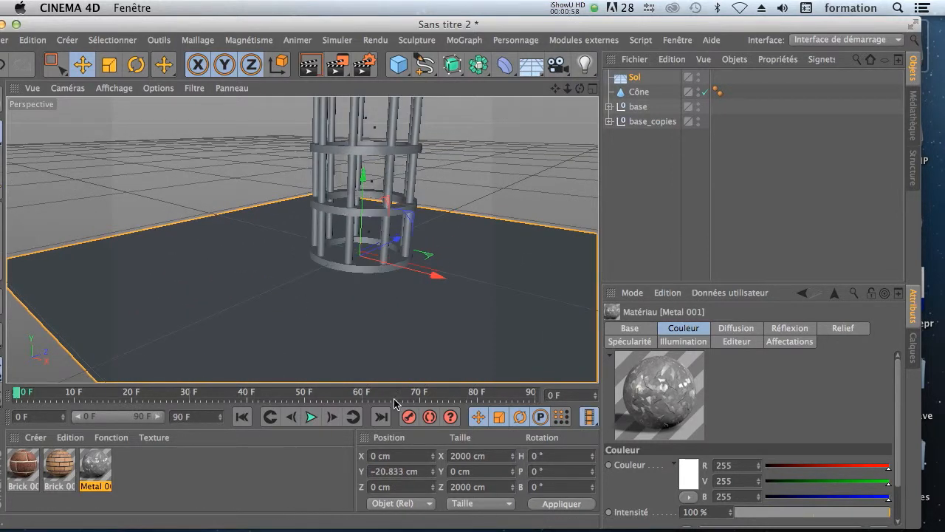
# - Apply the Brick 001 material to Cylindre and the Brick 002 material to Tube inside the base group
pyautogui.click(67, 468)
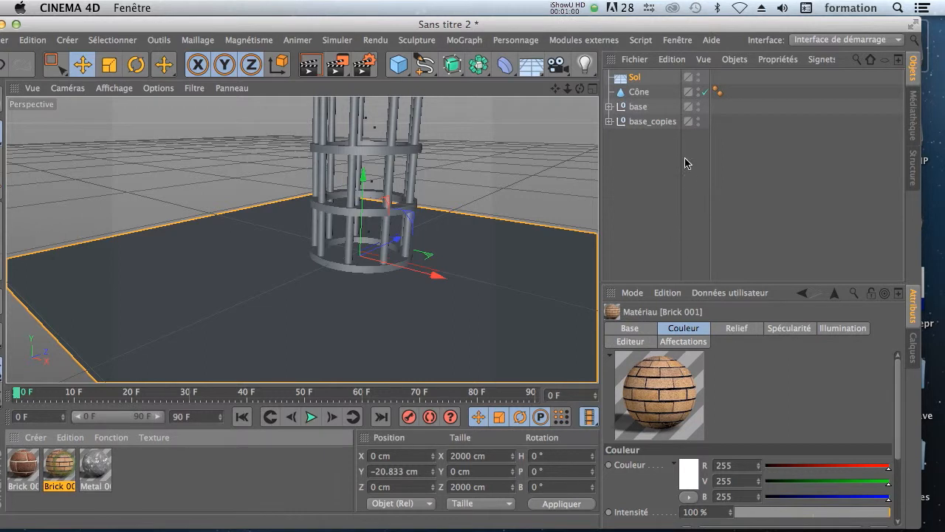
pyautogui.click(609, 107)
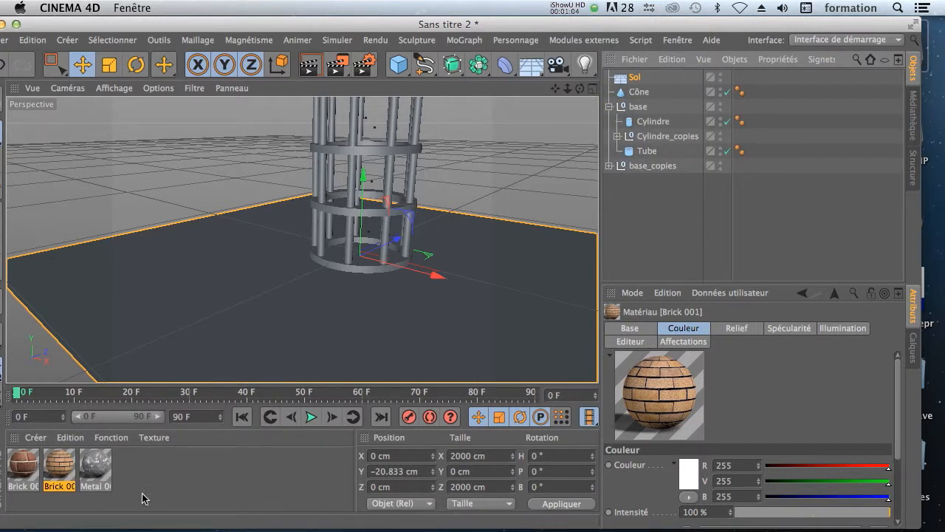
pyautogui.moveTo(67, 476); pyautogui.dragTo(655, 122)
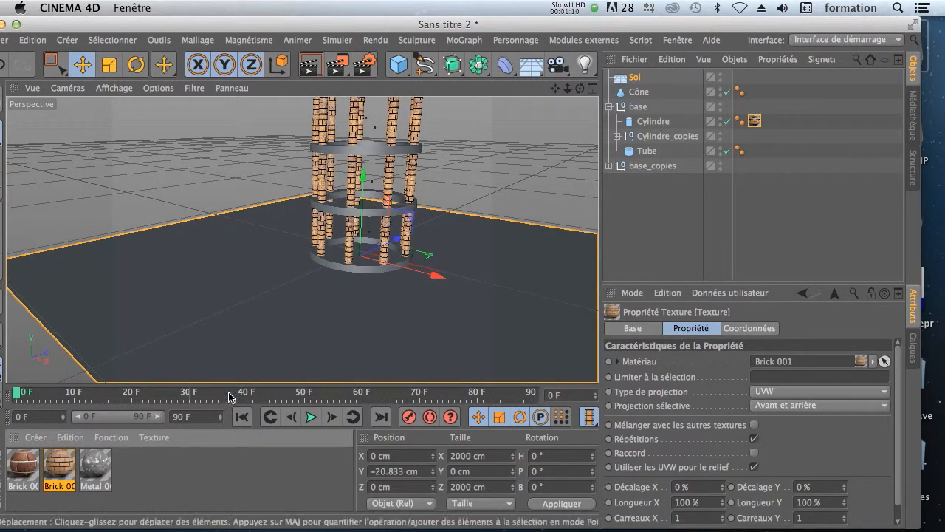
pyautogui.moveTo(16, 464); pyautogui.dragTo(649, 152)
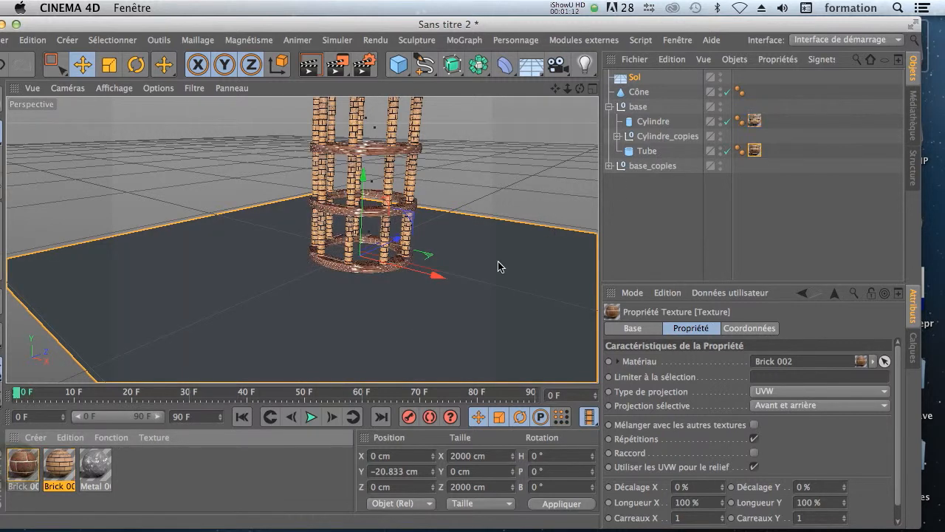
# - Render a close-up of the tower's lower rings and columns in the Perspective view
pyautogui.scroll(-3, 415, 298)
pyautogui.scroll(4, 412, 235)
pyautogui.scroll(3, 369, 351)
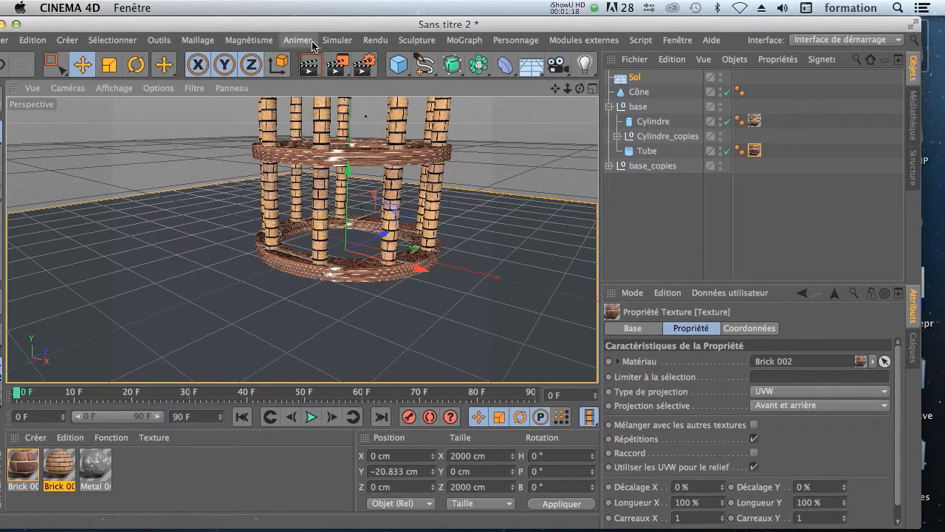
pyautogui.click(306, 69)
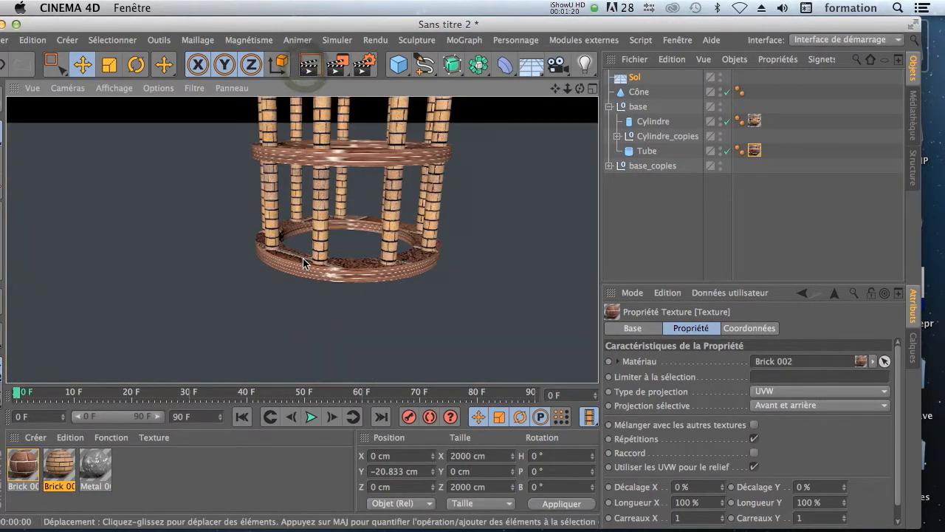
# - Set the projection type of the Tube's Brick 002 texture to Cubique
pyautogui.scroll(2, 304, 260)
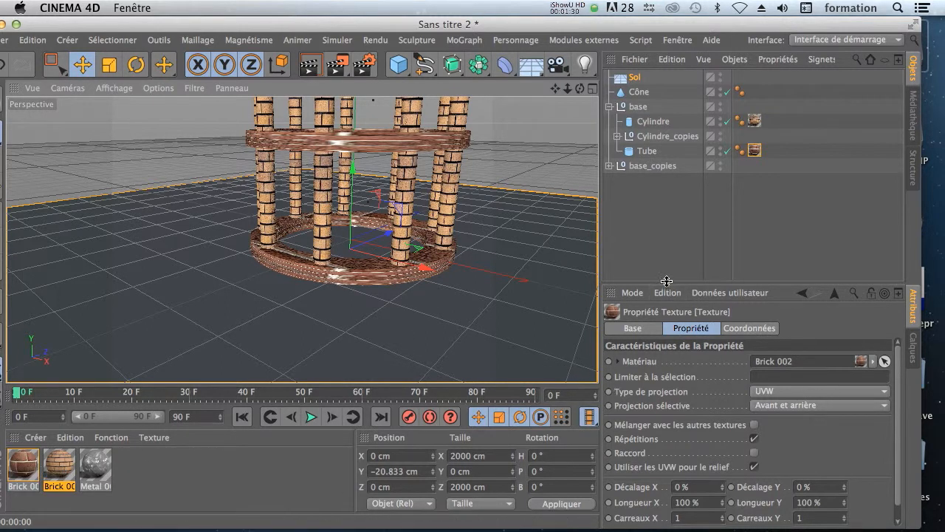
pyautogui.moveTo(666, 285); pyautogui.dragTo(666, 216)
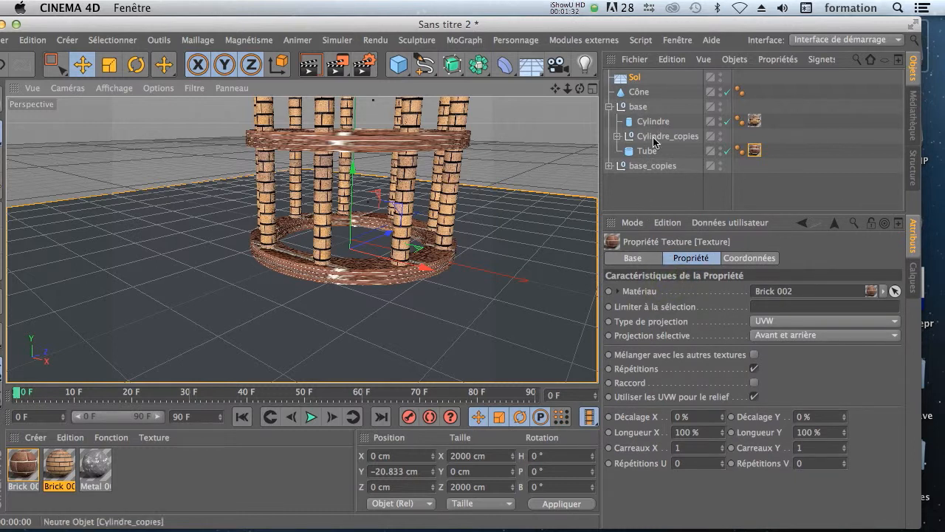
pyautogui.click(779, 158)
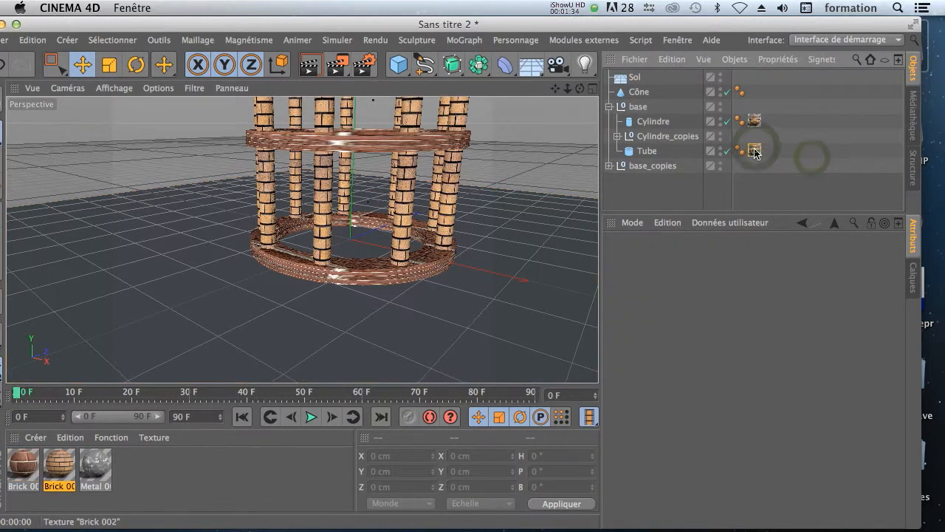
pyautogui.click(754, 150)
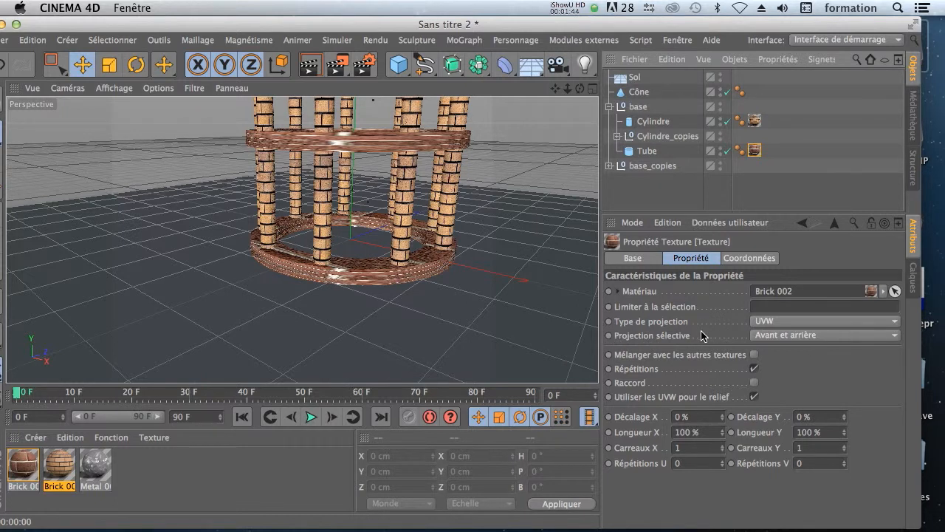
pyautogui.click(790, 322)
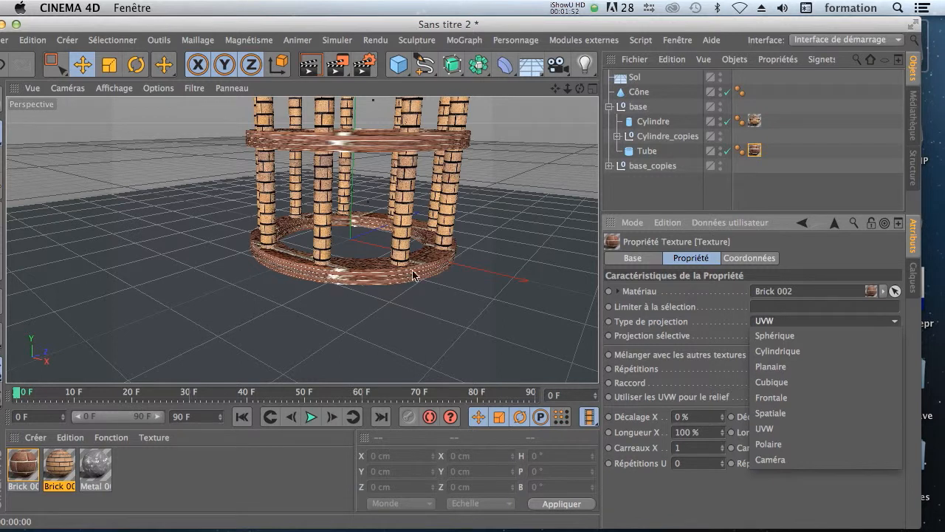
pyautogui.click(779, 384)
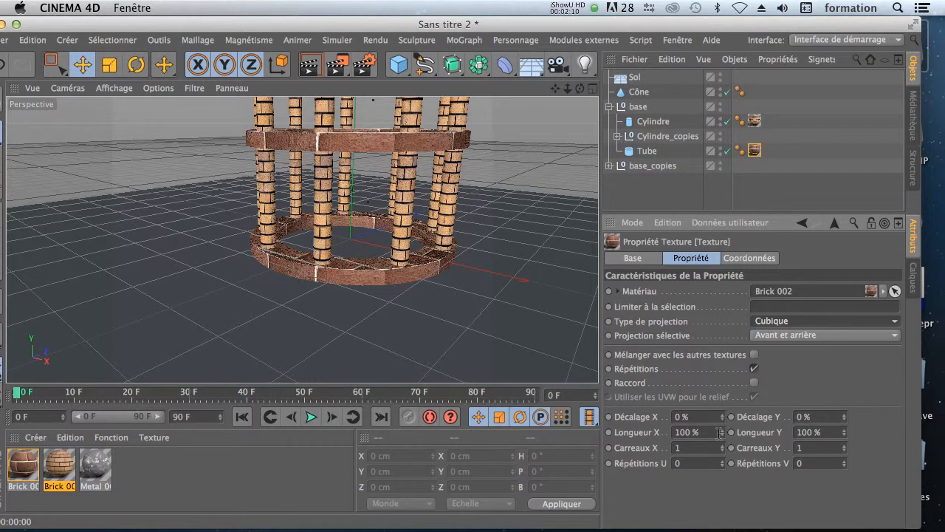
# - Set Longueur X to 21 % and Longueur Y to 30 % for the Tube's Brick 002 texture
pyautogui.moveTo(713, 433); pyautogui.dragTo(681, 434)
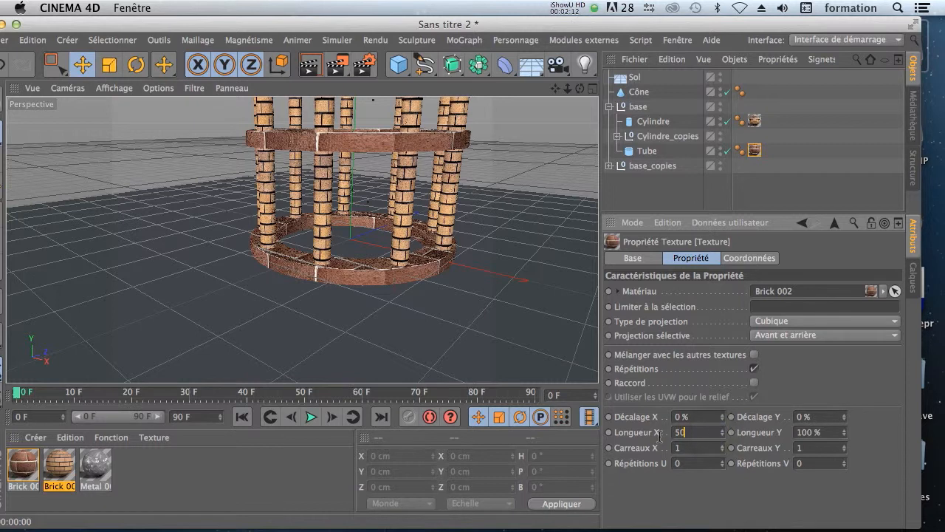
pyautogui.press('Return')
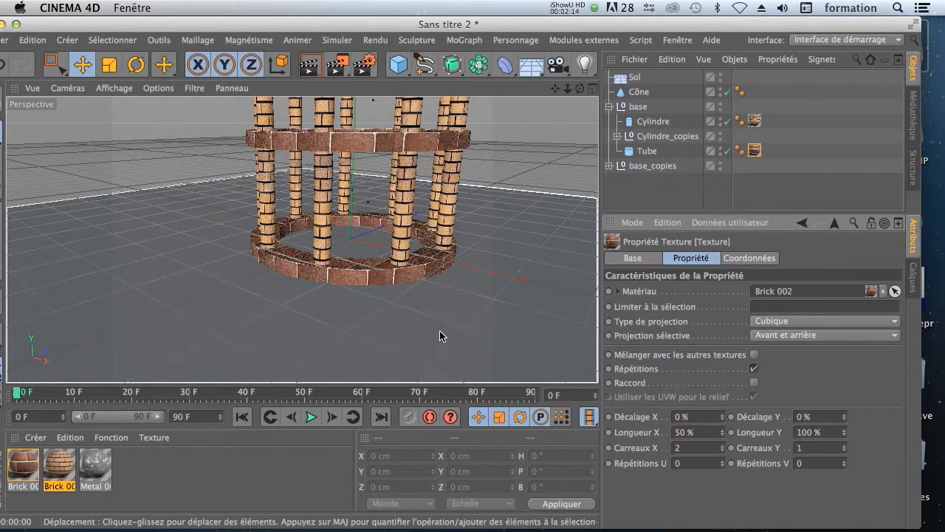
pyautogui.moveTo(725, 433); pyautogui.dragTo(702, 432)
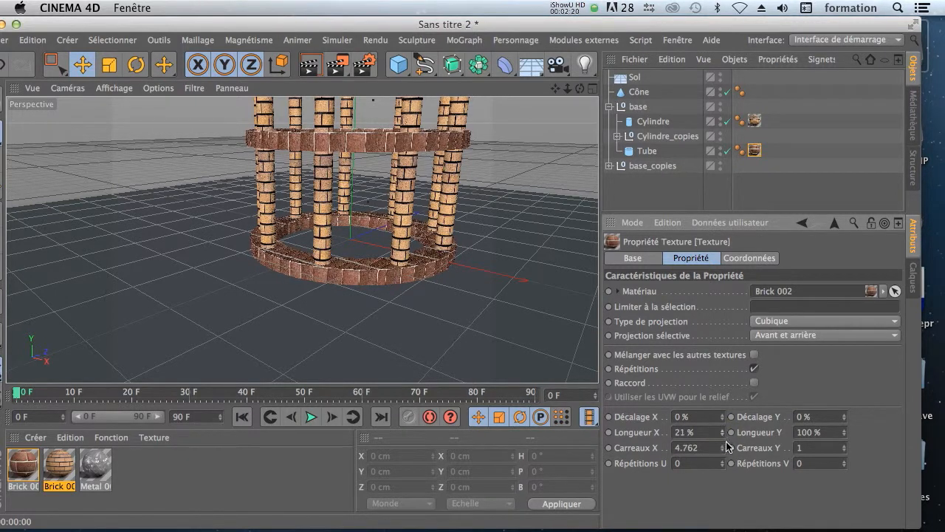
pyautogui.moveTo(844, 432); pyautogui.dragTo(829, 432)
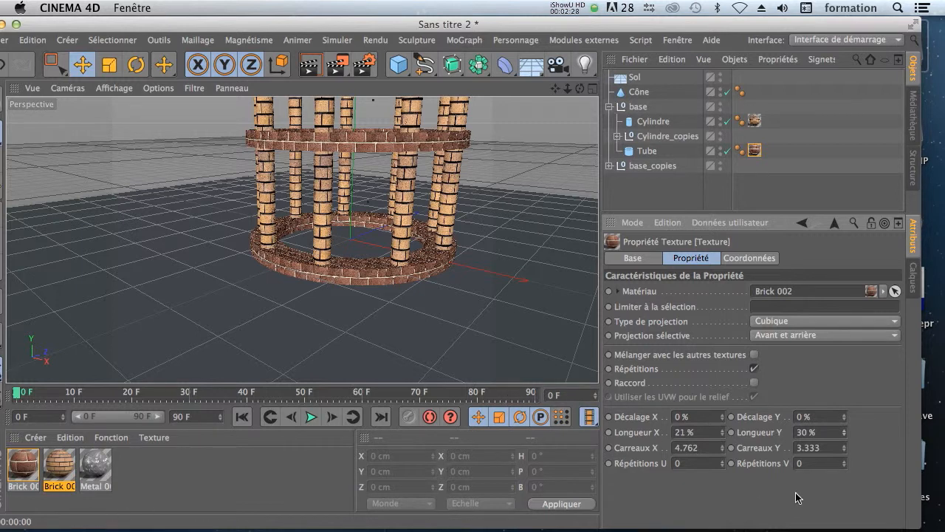
pyautogui.doubleClick(699, 433)
pyautogui.doubleClick(709, 448)
# - Turn Répétitions off and back on for the Tube's texture to compare the rings with and without tiling
pyautogui.click(754, 368)
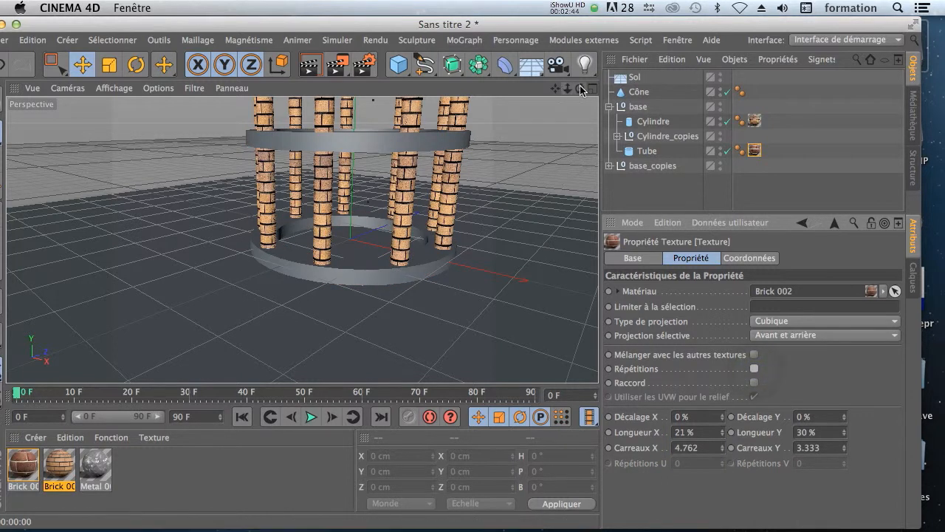
pyautogui.moveTo(569, 93); pyautogui.dragTo(588, 107)
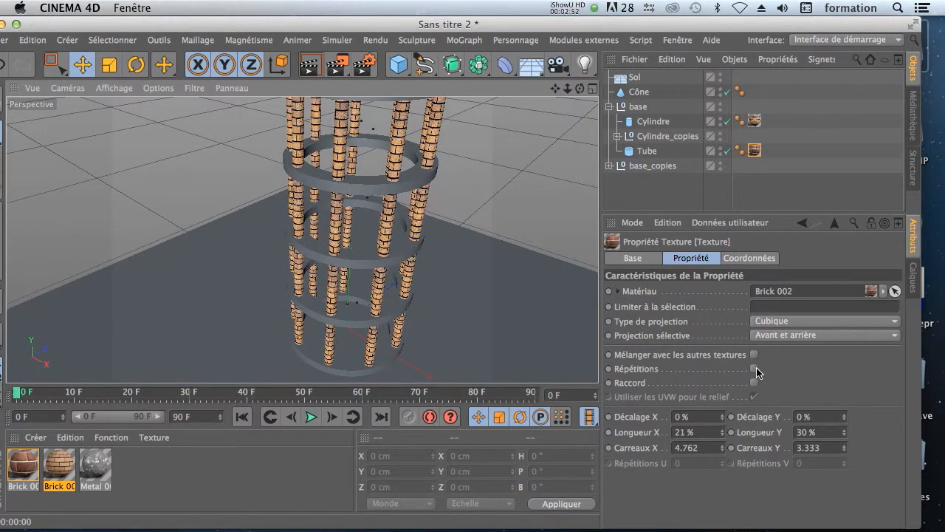
pyautogui.click(754, 368)
pyautogui.moveTo(581, 88); pyautogui.dragTo(580, 52)
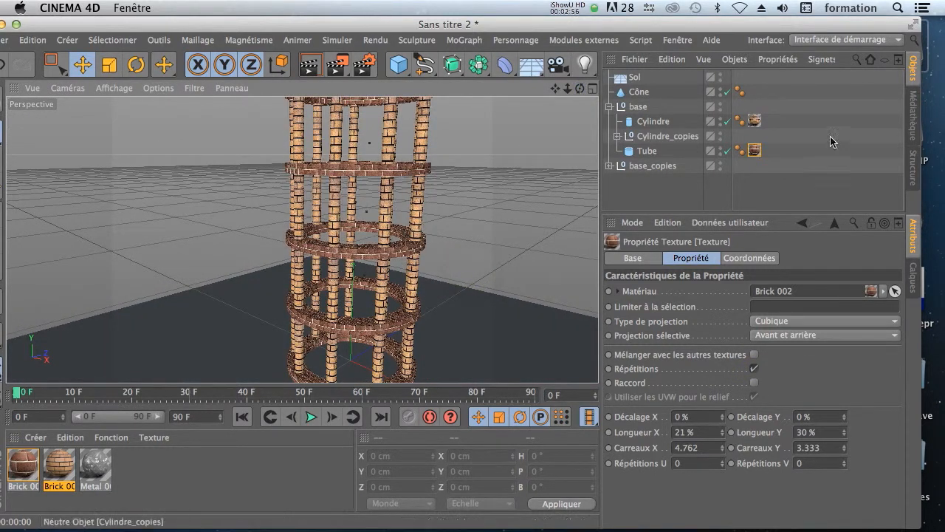
# - Turn off Répétitions for the Cylindre's Brick 001 texture
pyautogui.click(754, 122)
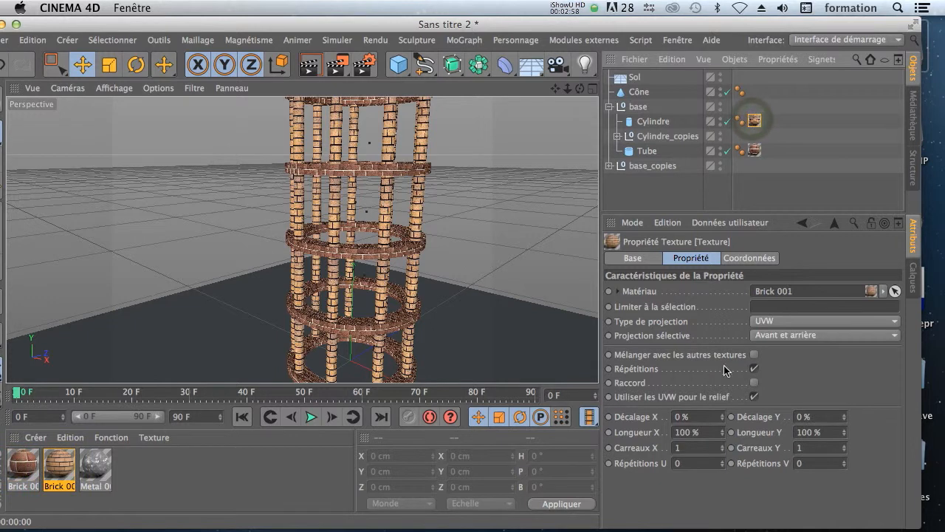
pyautogui.click(754, 368)
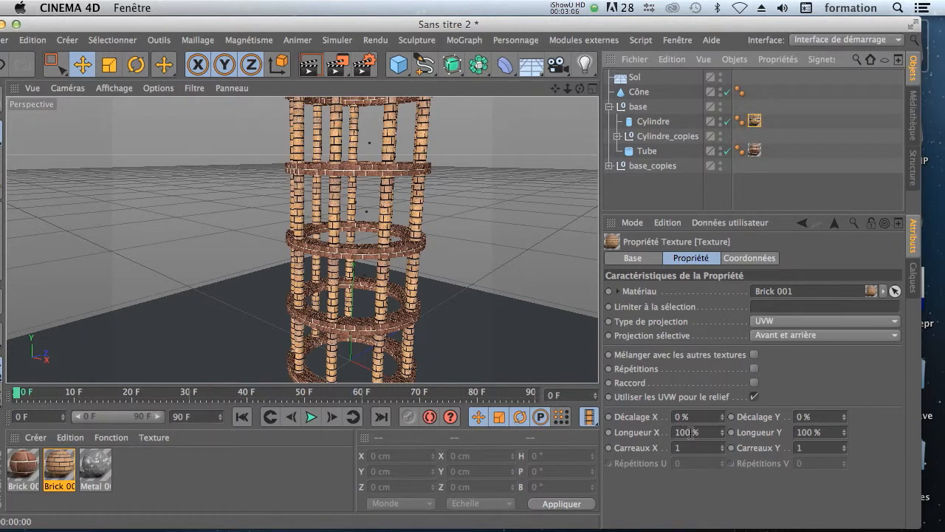
# - Try reducing Longueur X to 36 % for the Cylindre's Brick 001 texture with Répétitions off
pyautogui.moveTo(723, 438); pyautogui.dragTo(678, 433)
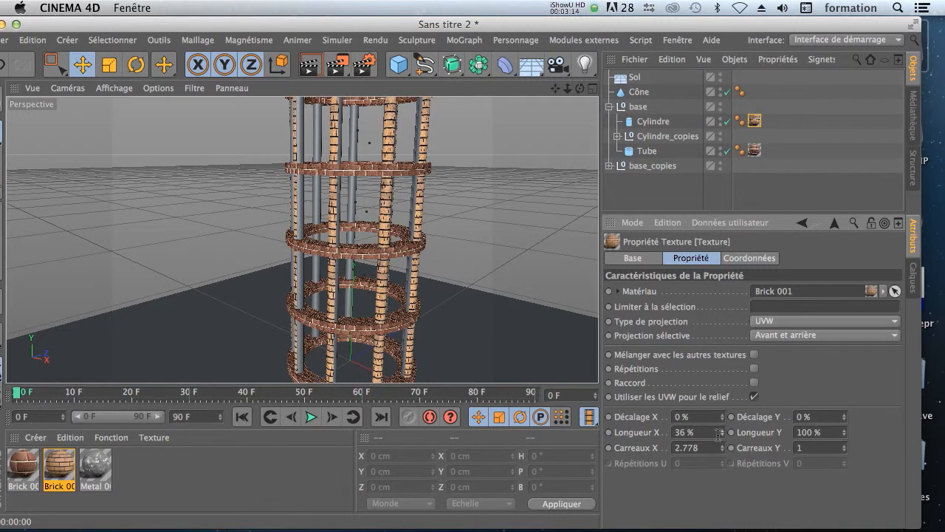
pyautogui.click(754, 397)
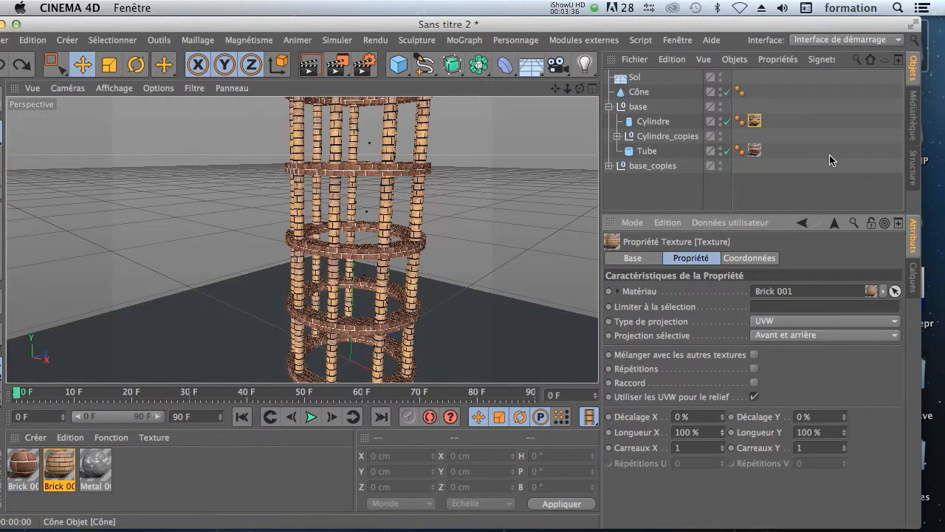
# - Try the Cylindrique and Cubique projection types on the Cylindre's Brick 001 texture and reopen the projection choices
pyautogui.click(754, 120)
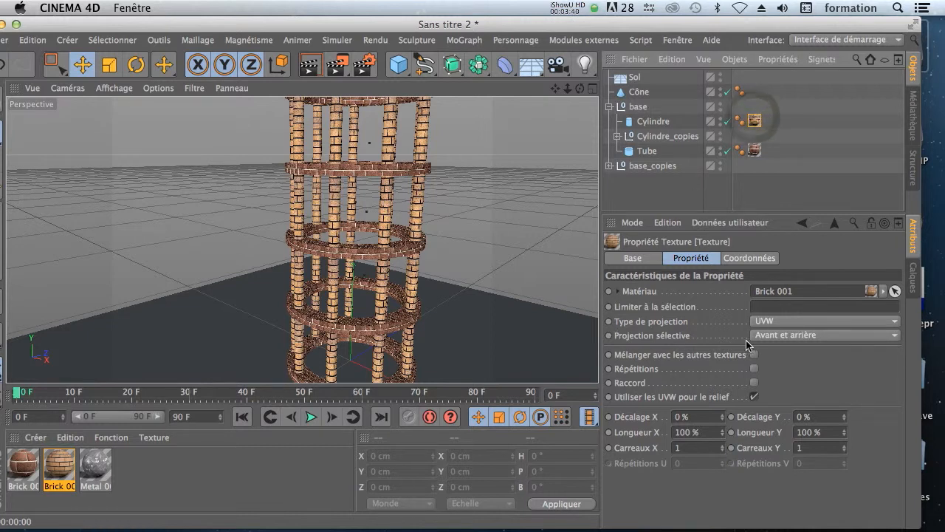
pyautogui.click(768, 322)
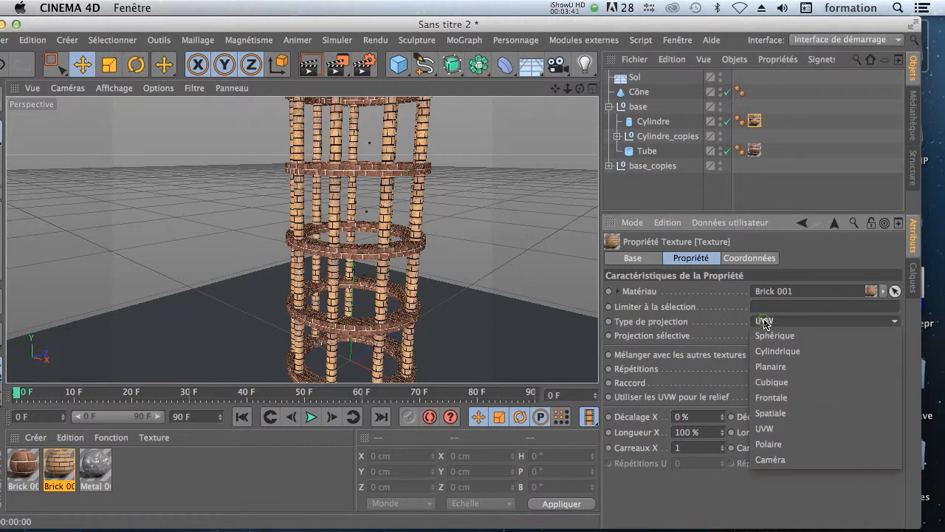
pyautogui.click(784, 352)
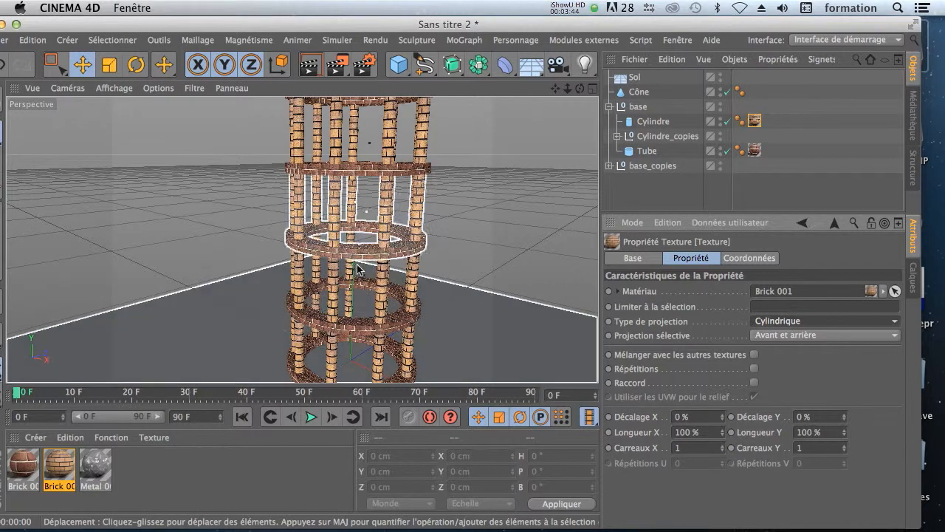
pyautogui.click(777, 321)
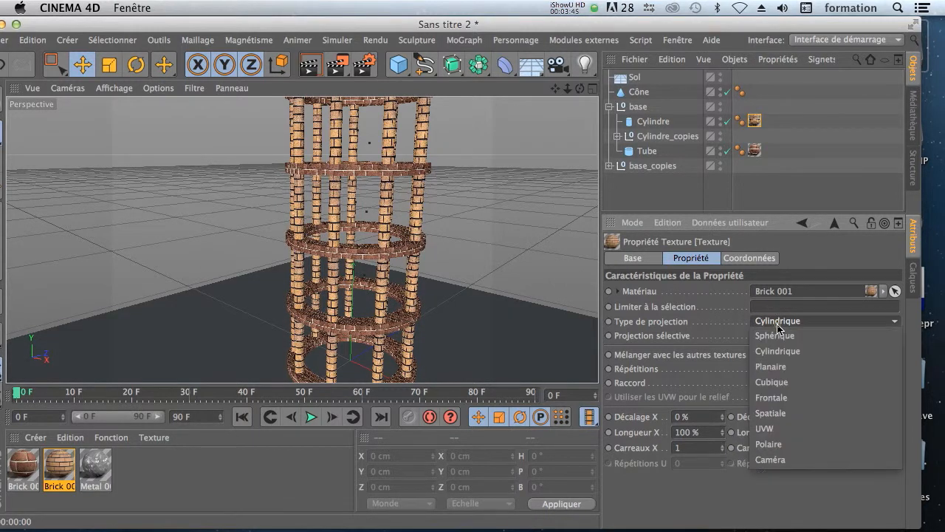
pyautogui.click(774, 381)
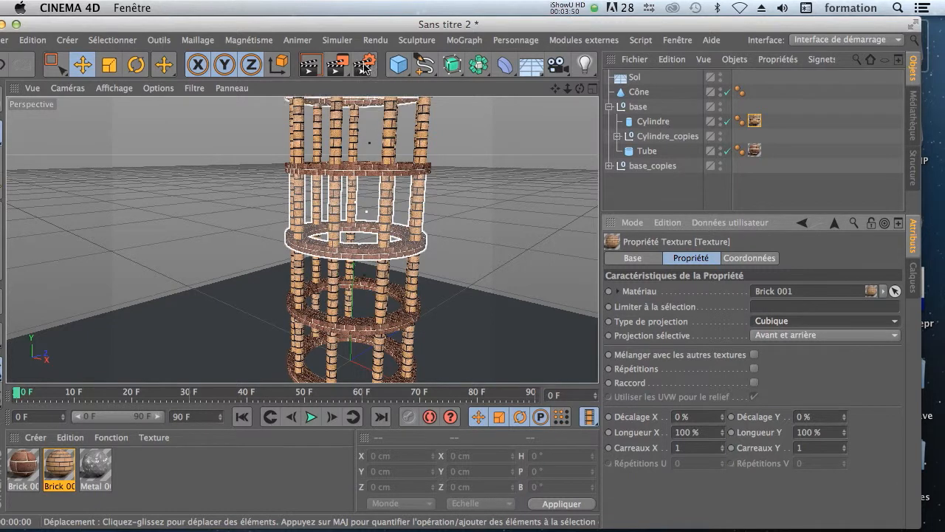
pyautogui.click(763, 326)
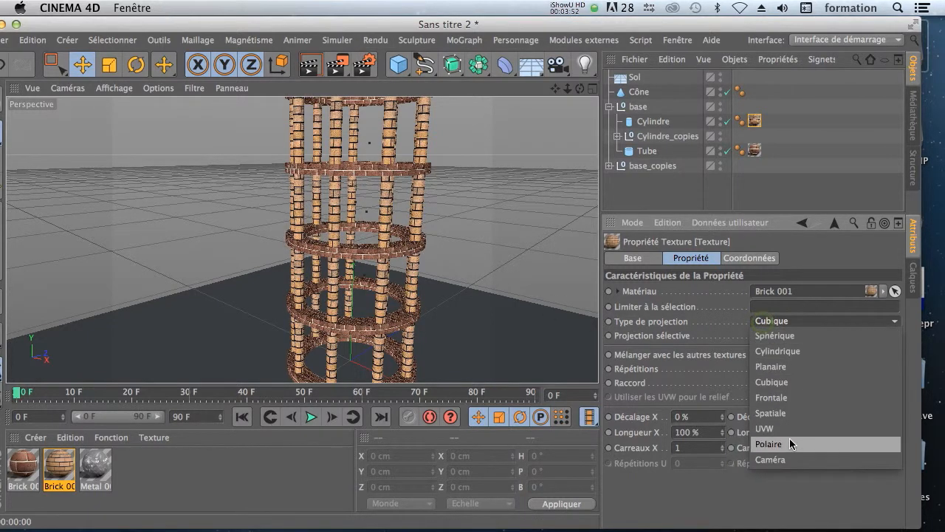